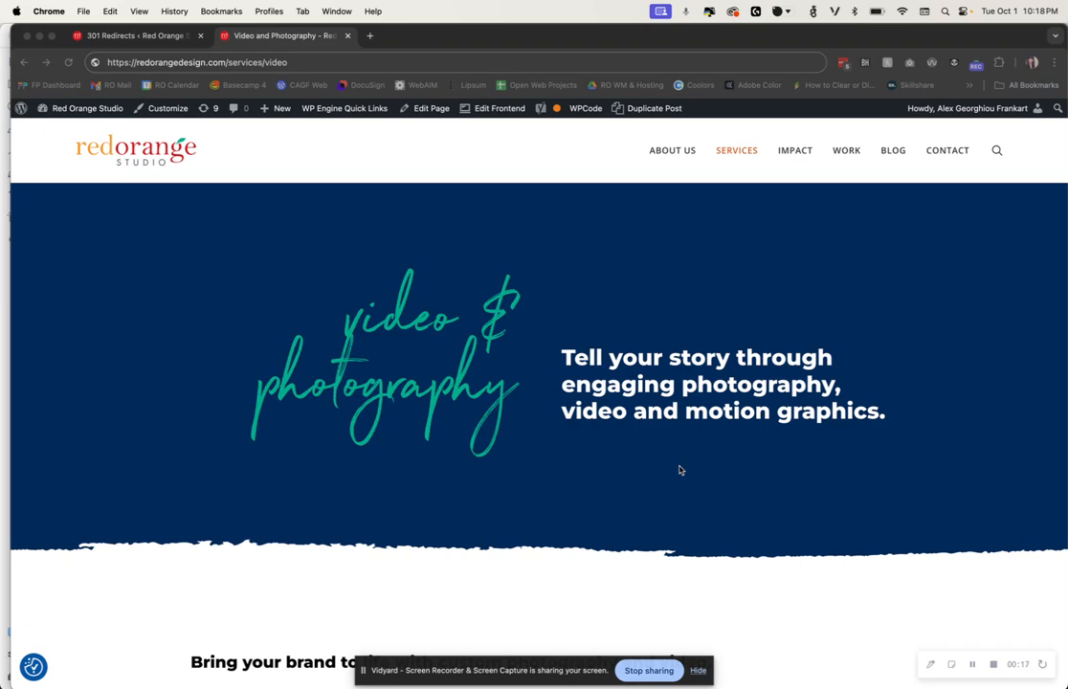
{"action": "left_click", "coordinate": [323, 165]}
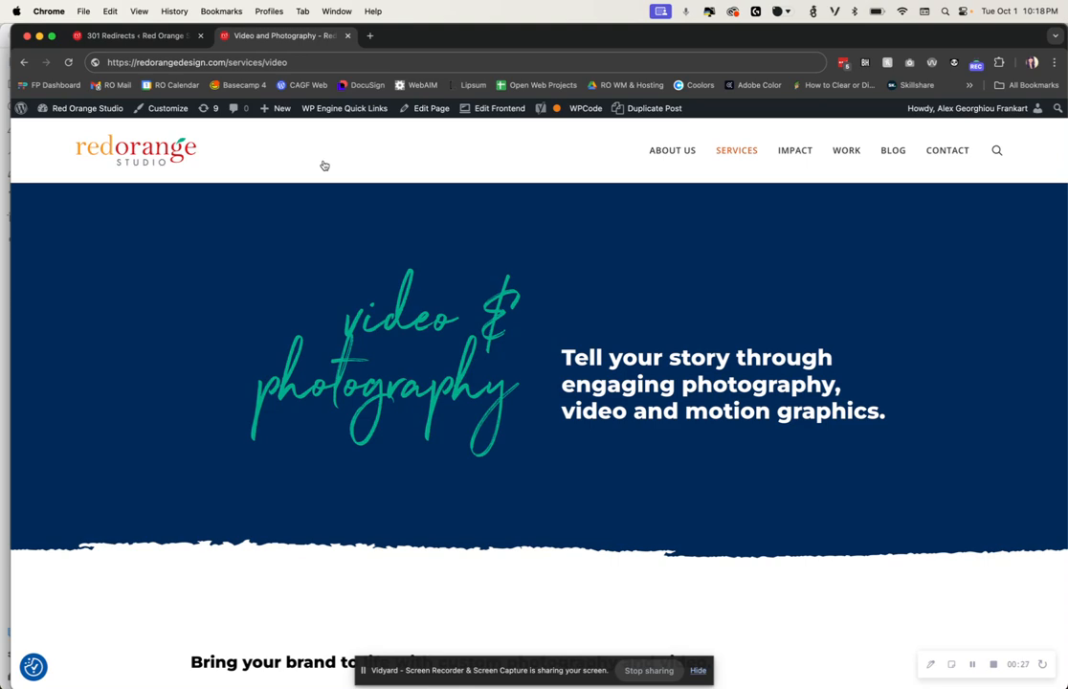
{"action": "left_click", "coordinate": [301, 63]}
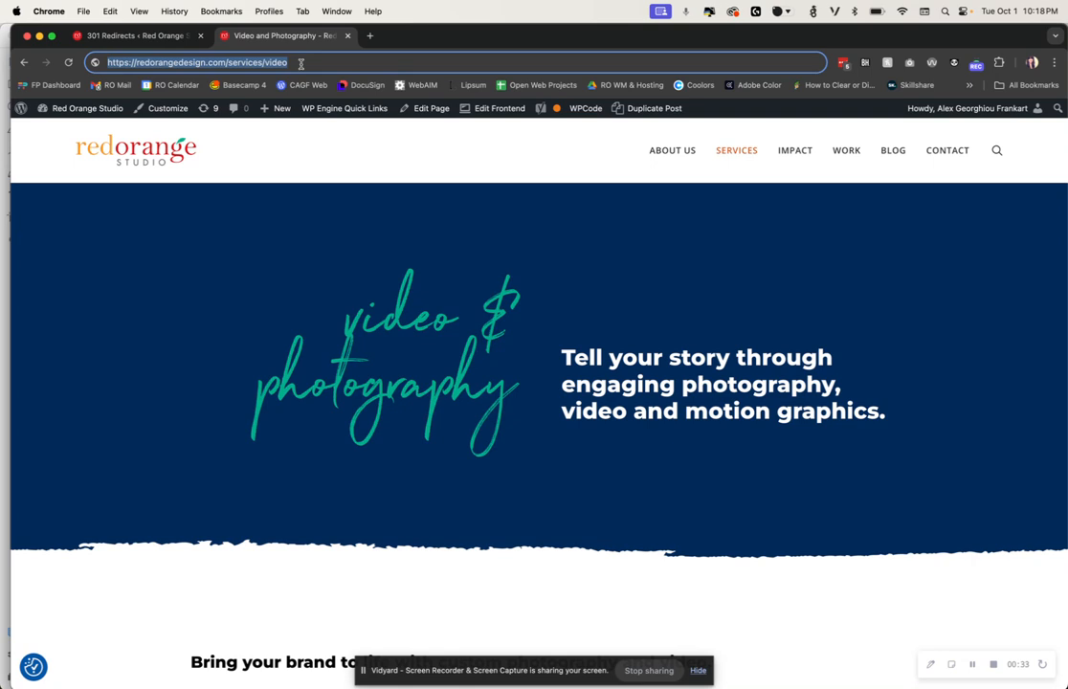
{"action": "left_click", "coordinate": [301, 64]}
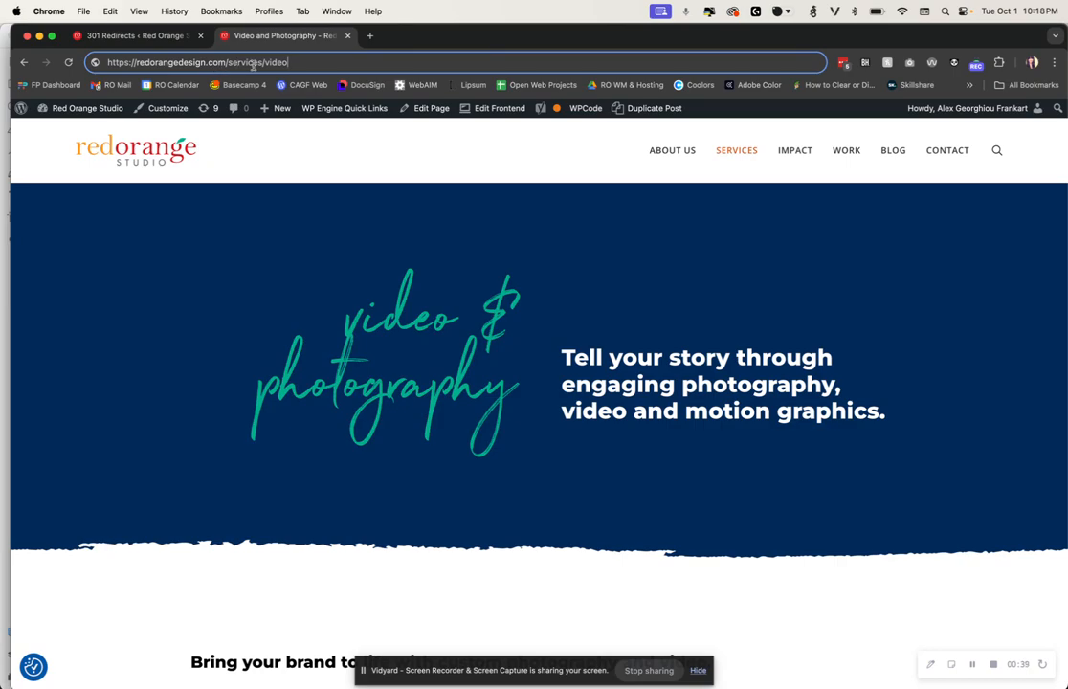
{"action": "key", "text": "Return"}
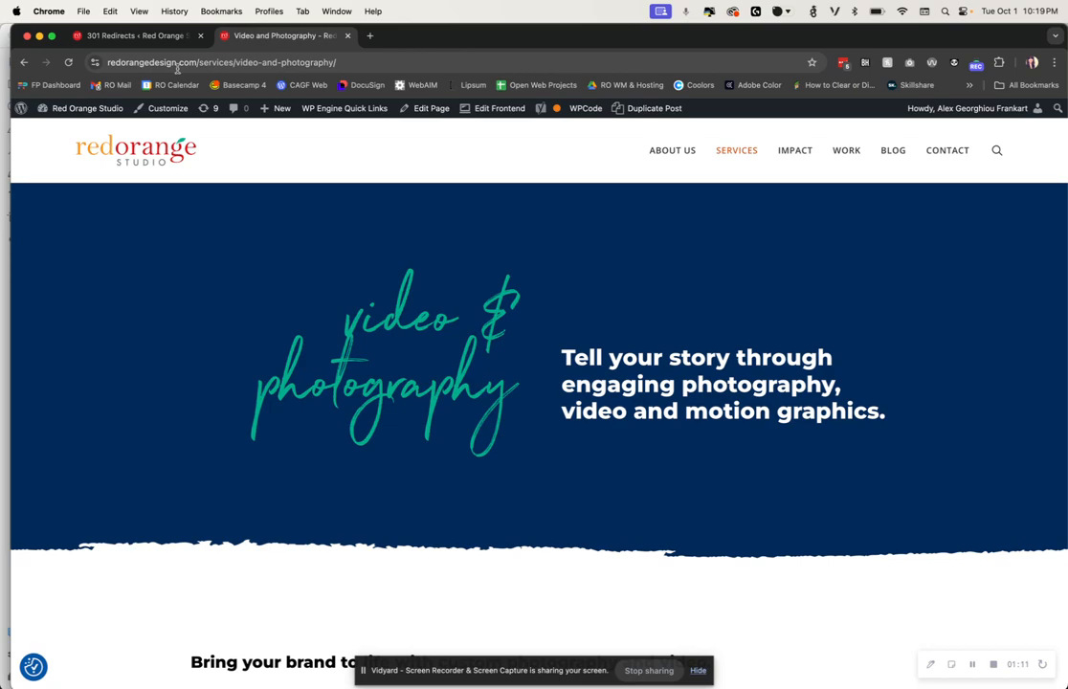
Step: Go to the 301 Redirects rules list and check the redirect type choices for a new rule
{"action": "left_click", "coordinate": [175, 36]}
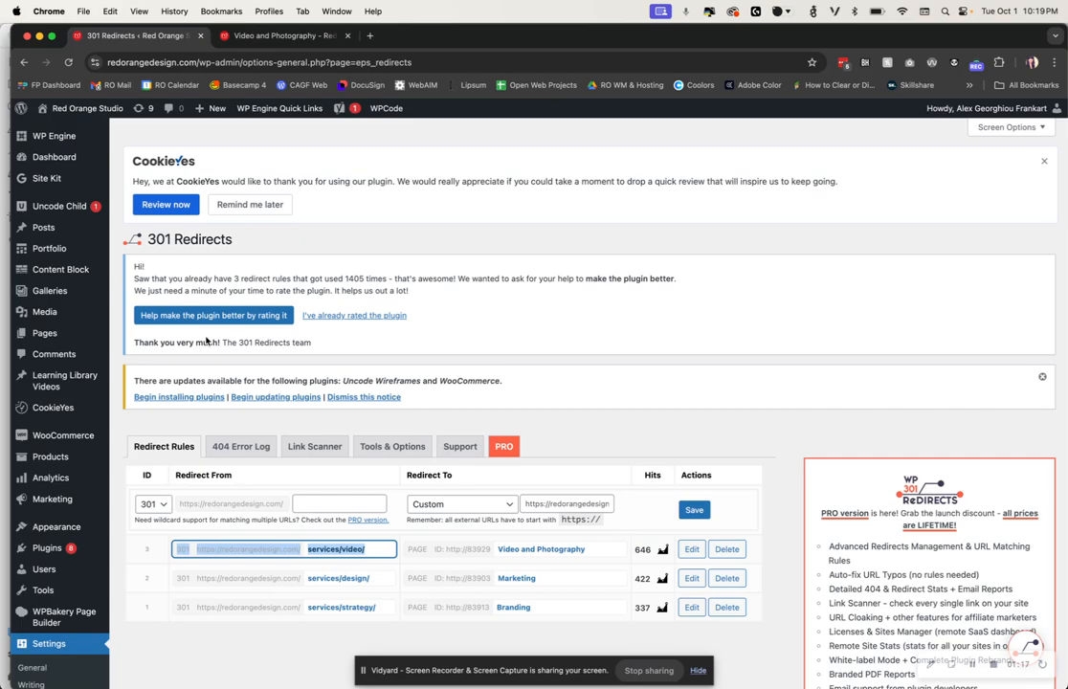
{"action": "scroll", "coordinate": [205, 340], "scroll_direction": "down", "scroll_amount": 2}
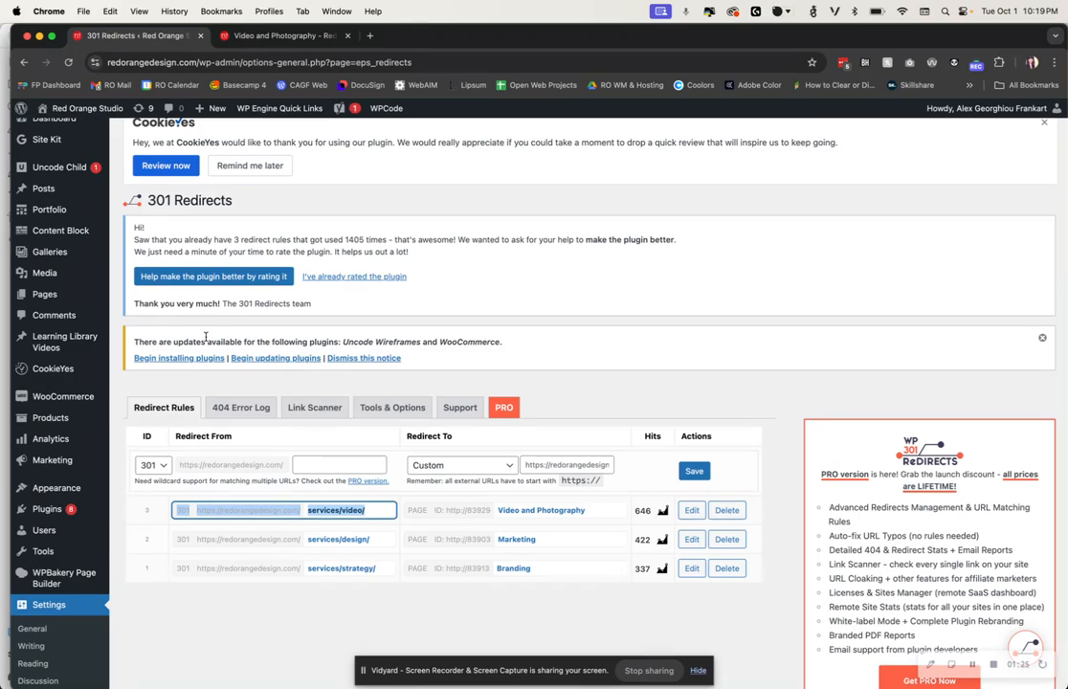
{"action": "scroll", "coordinate": [196, 364], "scroll_direction": "down", "scroll_amount": 3}
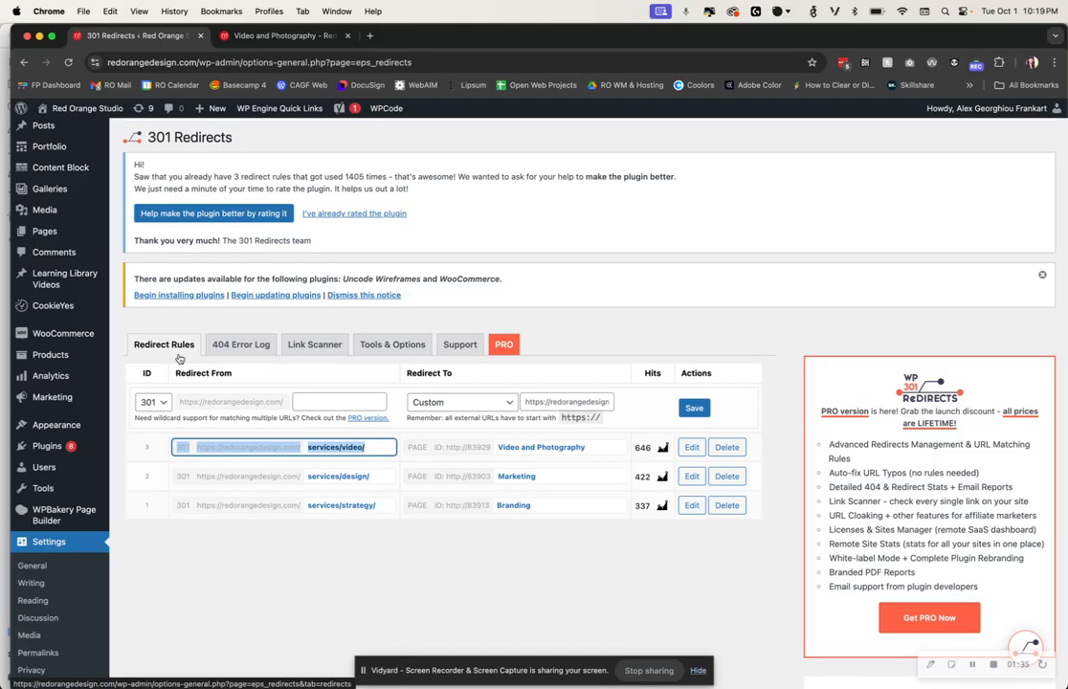
{"action": "left_click", "coordinate": [151, 403]}
{"action": "left_click", "coordinate": [151, 405]}
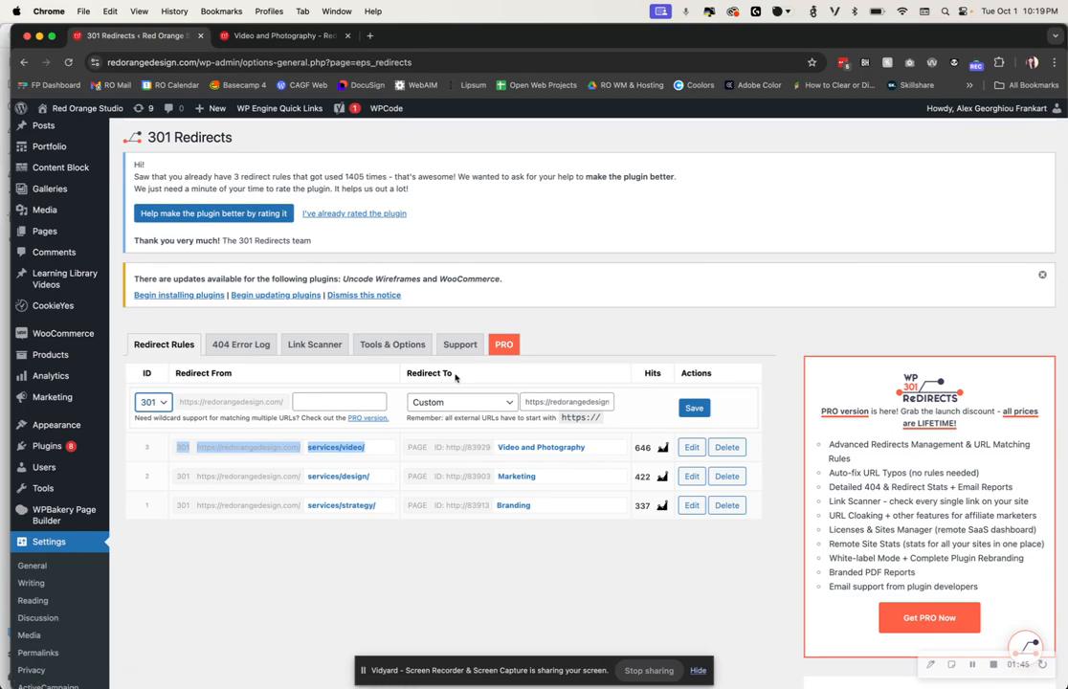
Step: Examine the Redirect From entry of the new rule, including its fixed domain prefix and the path field
{"action": "left_click", "coordinate": [362, 398]}
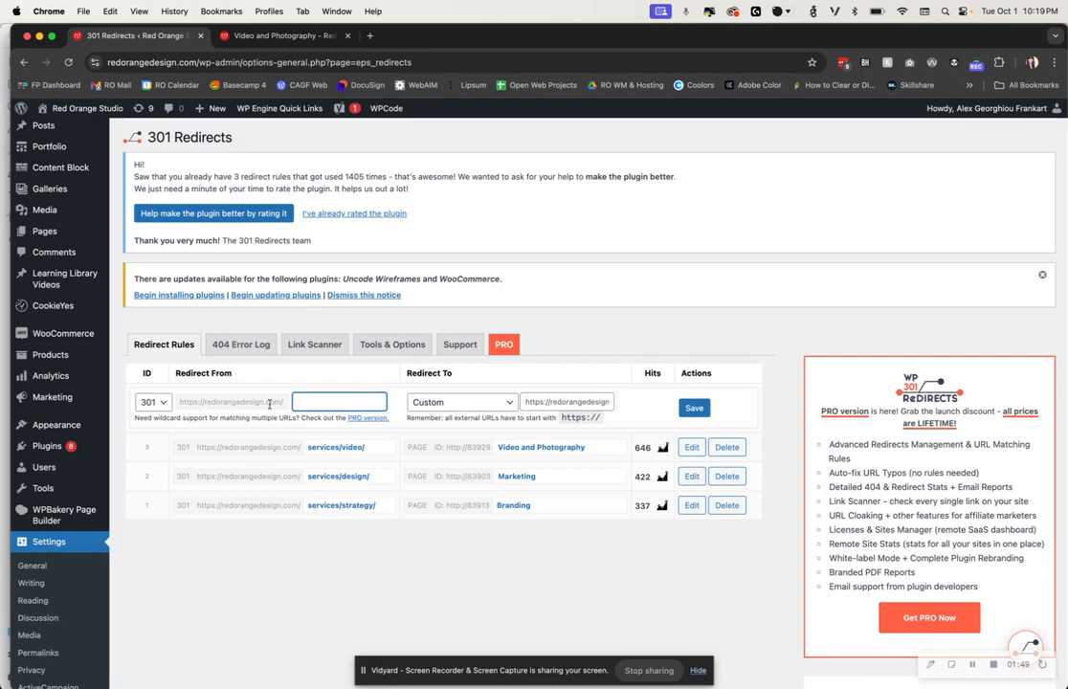
{"action": "left_click", "coordinate": [283, 403]}
{"action": "left_click_drag", "start_coordinate": [284, 403], "coordinate": [197, 406]}
{"action": "double_click", "coordinate": [180, 405]}
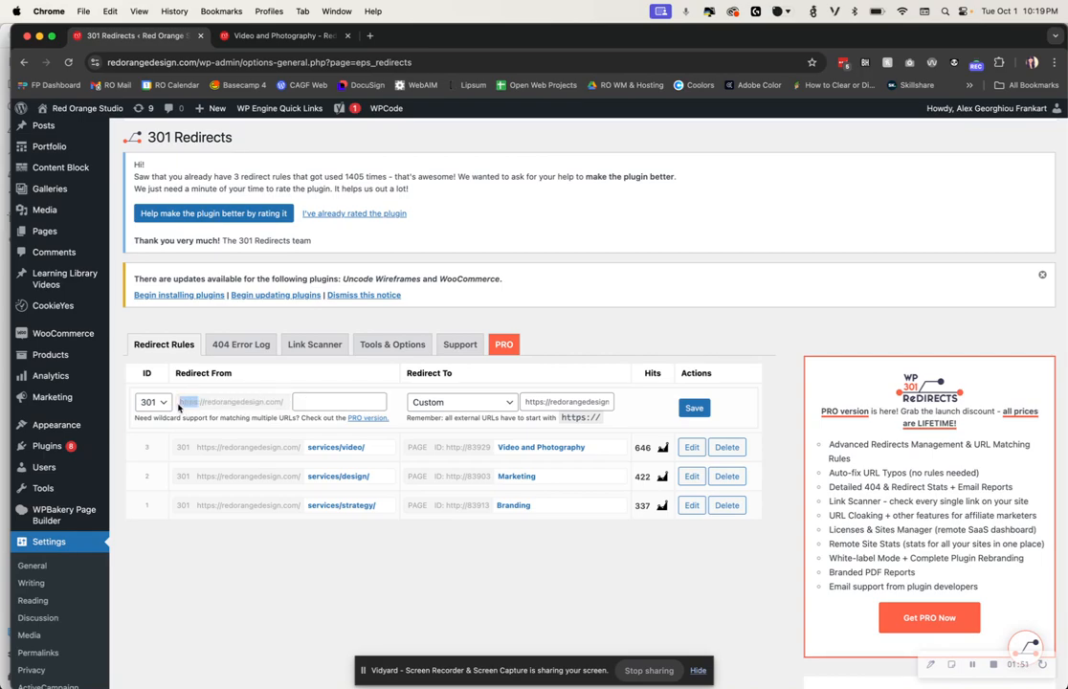
{"action": "left_click", "coordinate": [306, 403]}
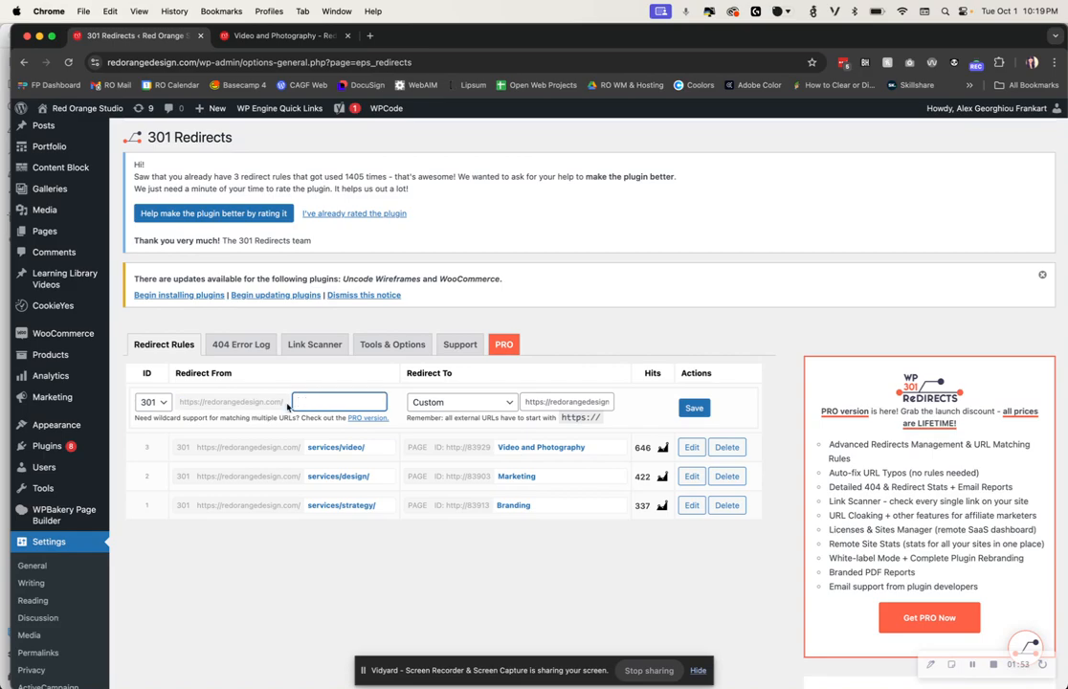
{"action": "left_click_drag", "start_coordinate": [286, 404], "coordinate": [189, 404]}
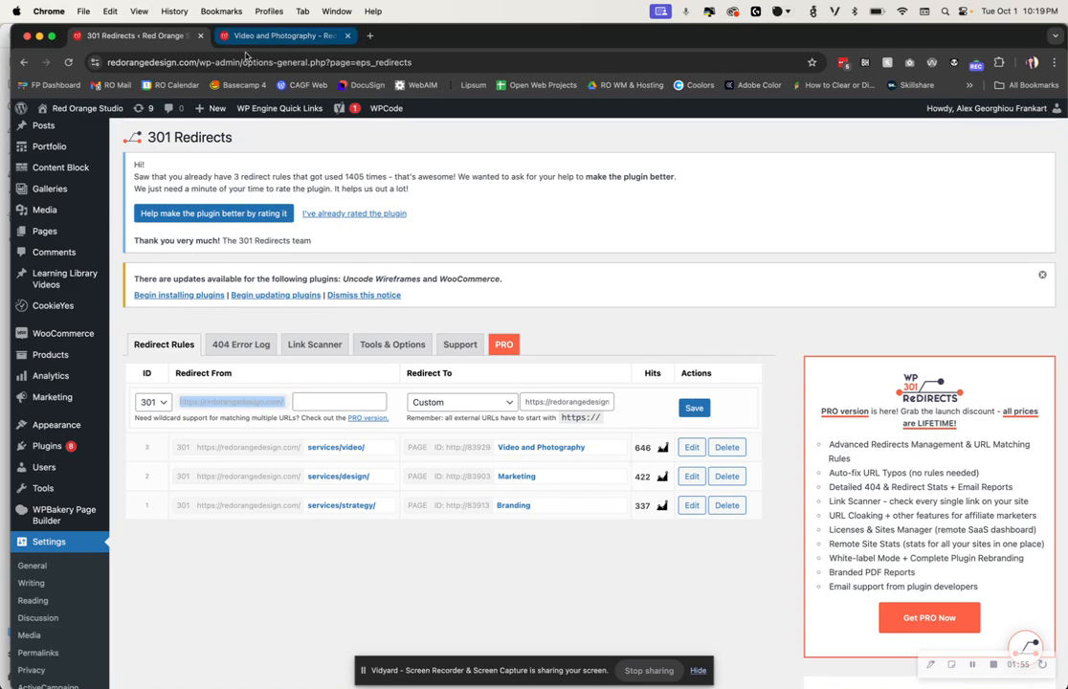
{"action": "left_click", "coordinate": [311, 403]}
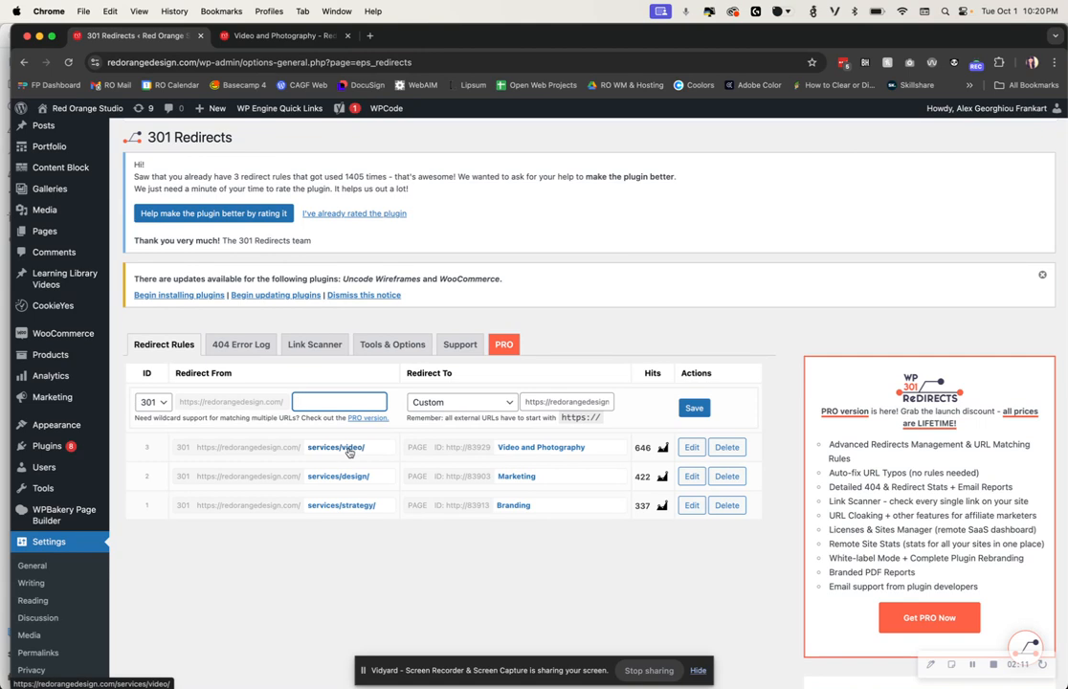
Step: Open the Video and Photography page in the WordPress page editor and select its title
{"action": "left_click", "coordinate": [539, 447]}
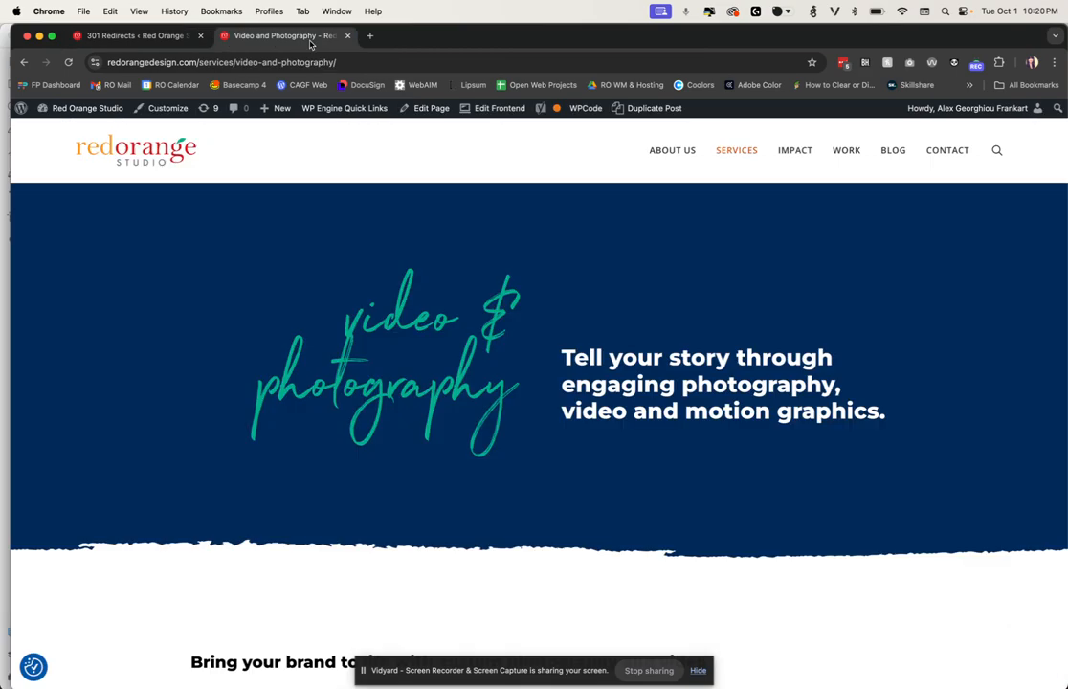
{"action": "left_click", "coordinate": [427, 109]}
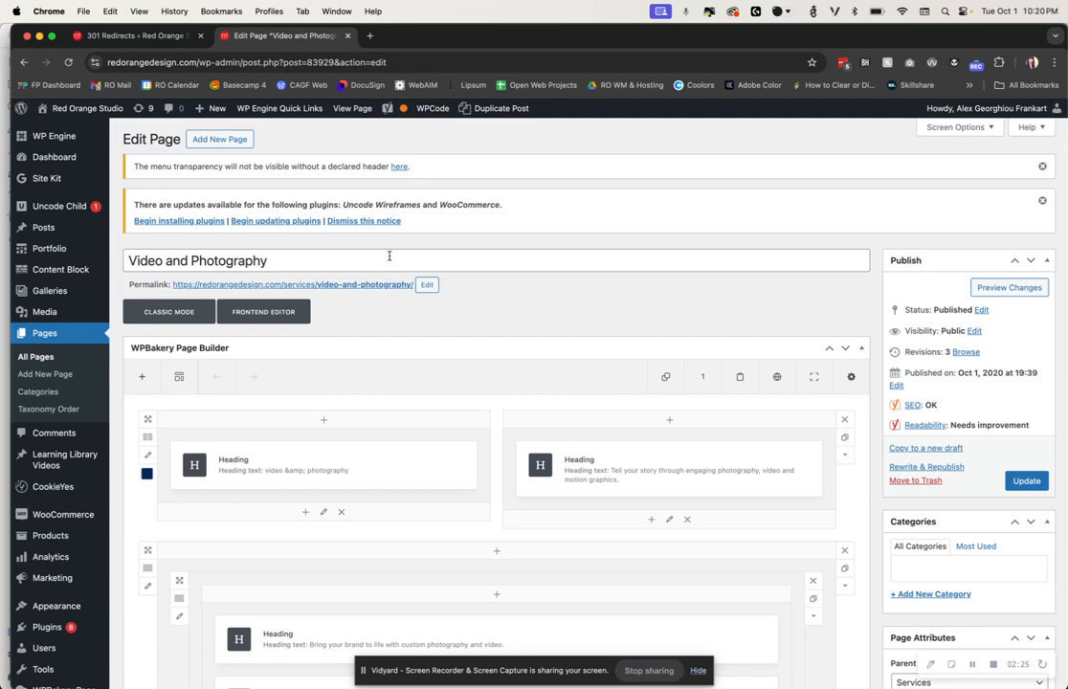
{"action": "left_click", "coordinate": [382, 255]}
{"action": "key", "text": "super+a"}
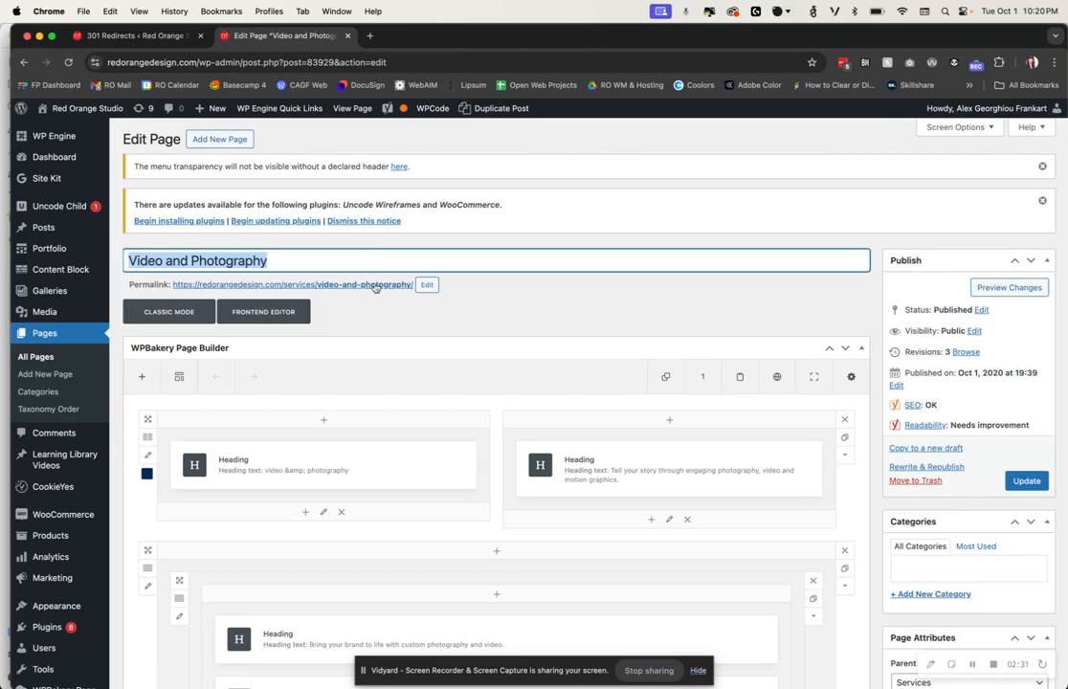
Step: Open the page's permalink slug for editing and highlight the word "photography" in it
{"action": "left_click", "coordinate": [426, 286]}
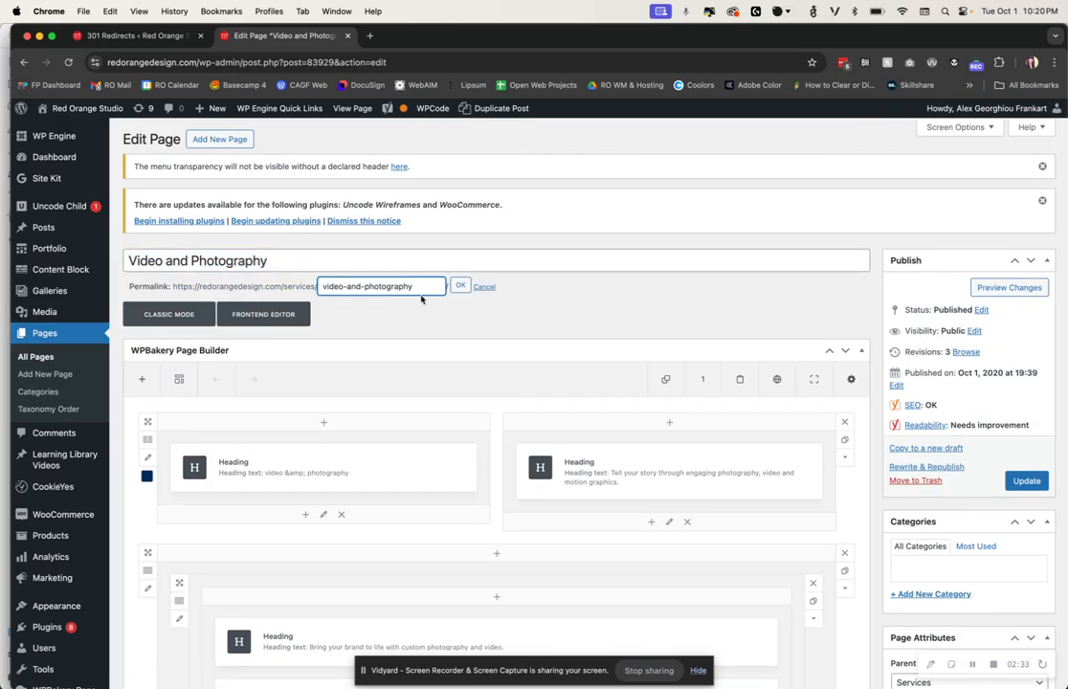
{"action": "key", "text": "alt+shift+Left"}
{"action": "key", "text": "alt+shift+Left"}
{"action": "key", "text": "alt+shift+Left"}
{"action": "double_click", "coordinate": [389, 287]}
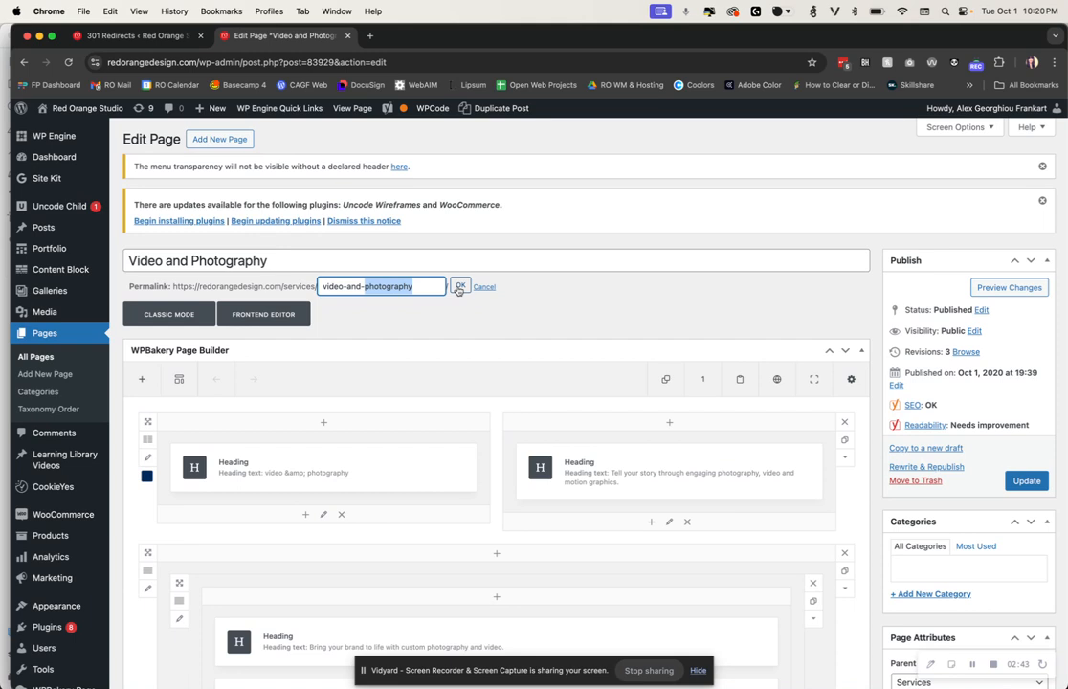
Step: Load the nonexistent address redorangedesign.com/asdf, view the resulting page, and return to the 301 Redirects settings
{"action": "left_click", "coordinate": [134, 35]}
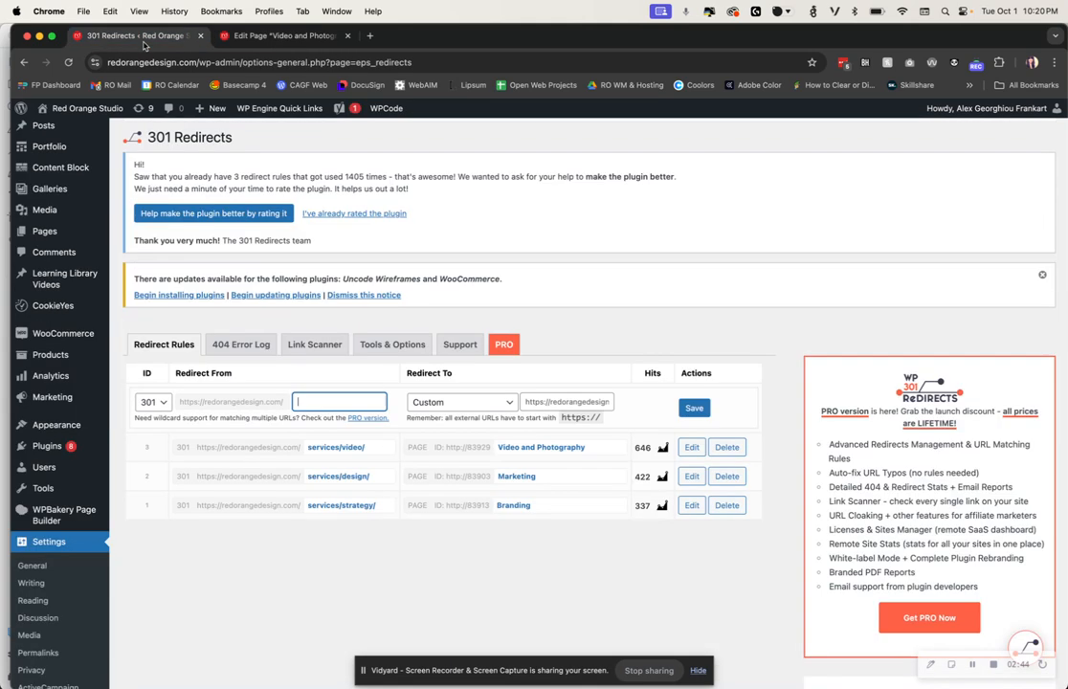
{"action": "left_click", "coordinate": [203, 63]}
{"action": "left_click", "coordinate": [203, 63]}
{"action": "key", "text": "shift+Right"}
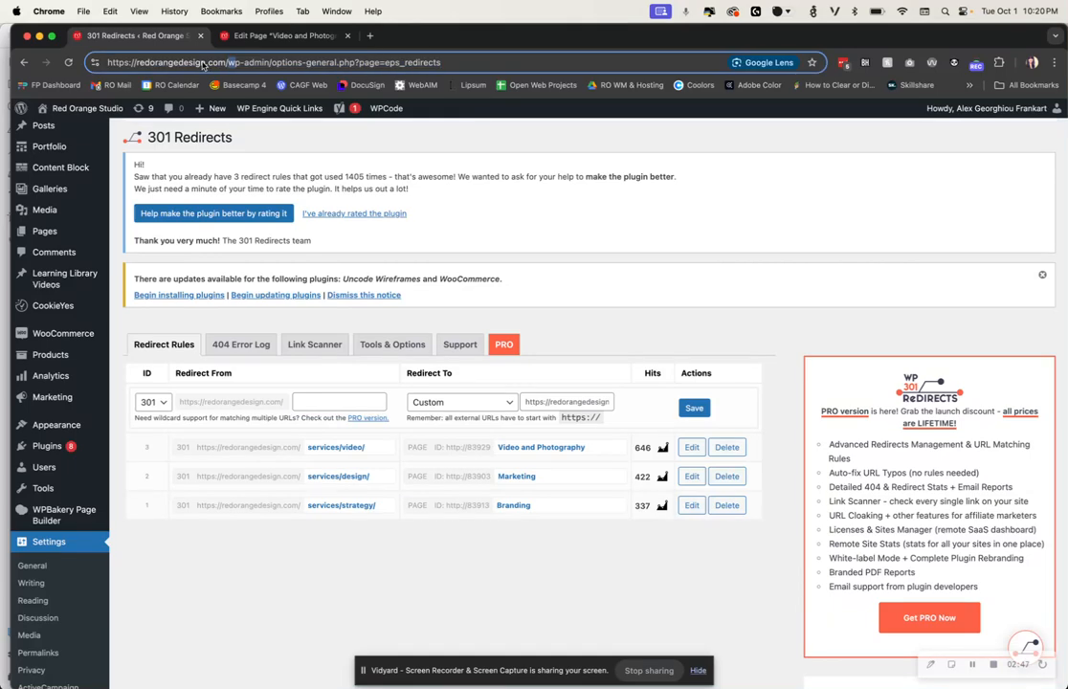
{"action": "key", "text": "shift+super+Right"}
{"action": "type", "text": "asdf"}
{"action": "key", "text": "Return"}
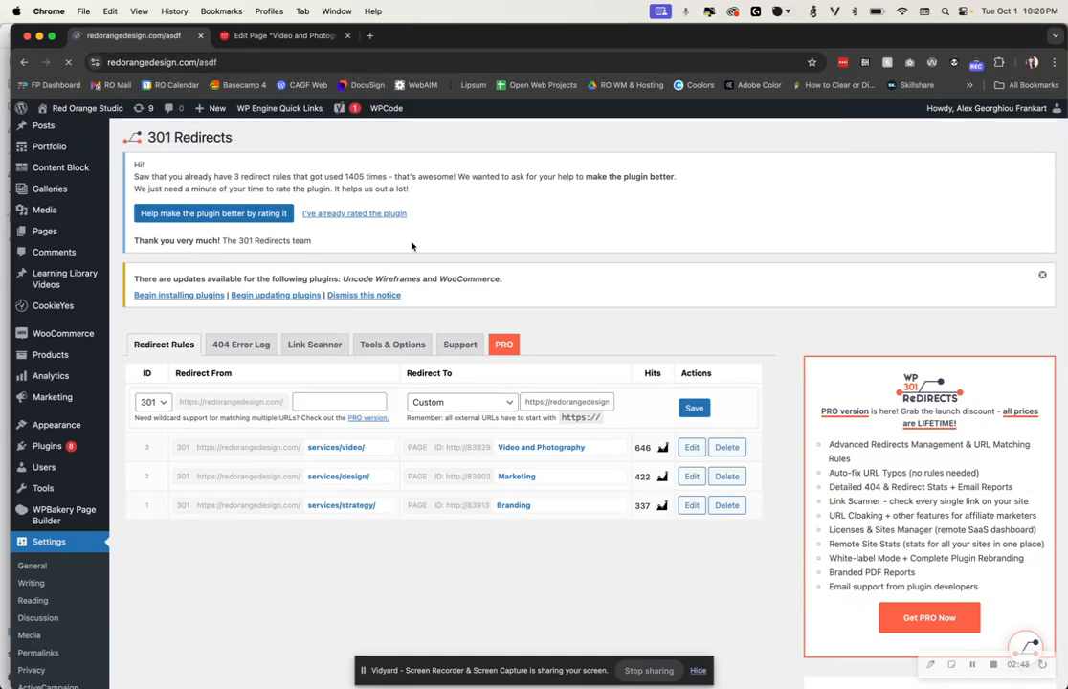
{"action": "scroll", "coordinate": [474, 337], "scroll_direction": "down", "scroll_amount": 2}
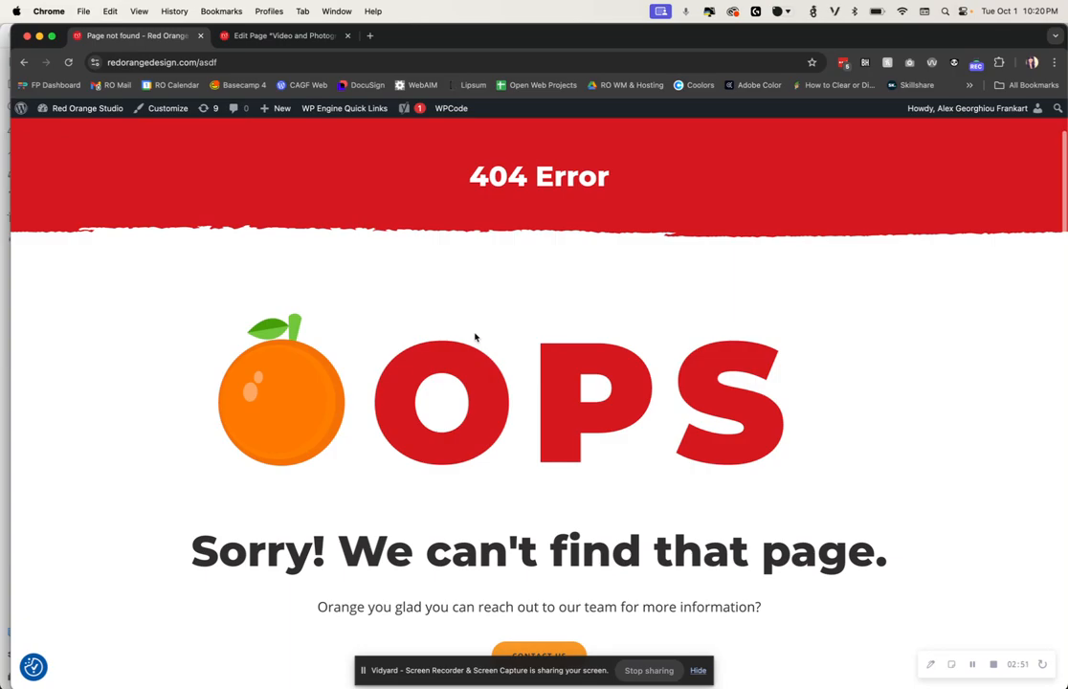
{"action": "scroll", "coordinate": [475, 337], "scroll_direction": "down", "scroll_amount": 3}
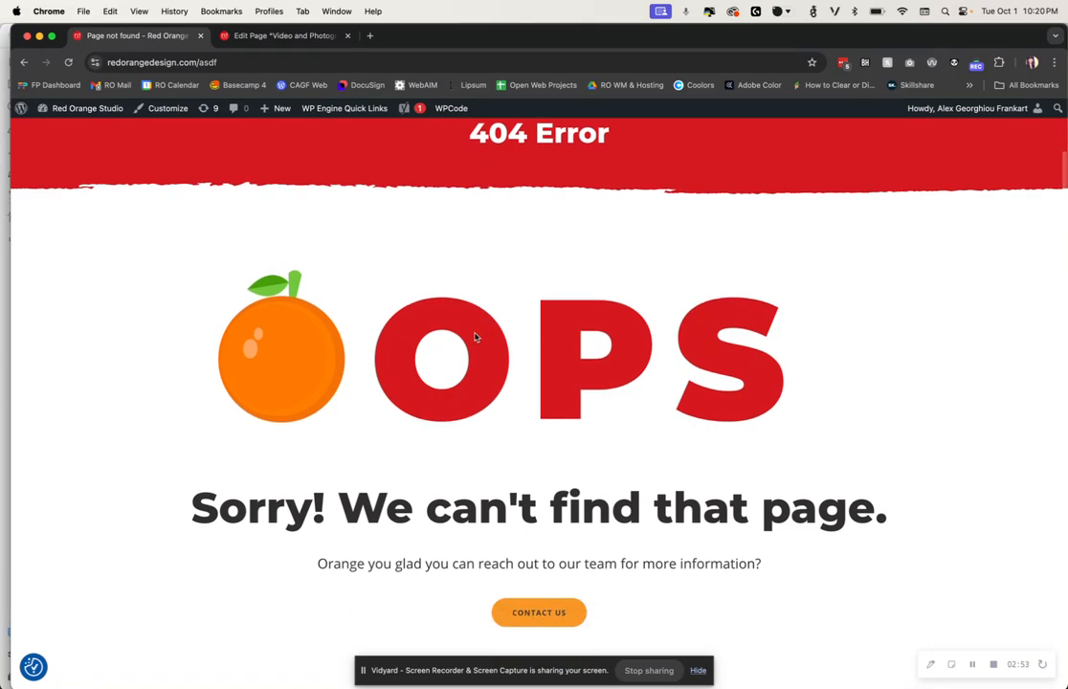
{"action": "scroll", "coordinate": [475, 337], "scroll_direction": "up", "scroll_amount": 5}
{"action": "scroll", "coordinate": [475, 337], "scroll_direction": "up", "scroll_amount": 1}
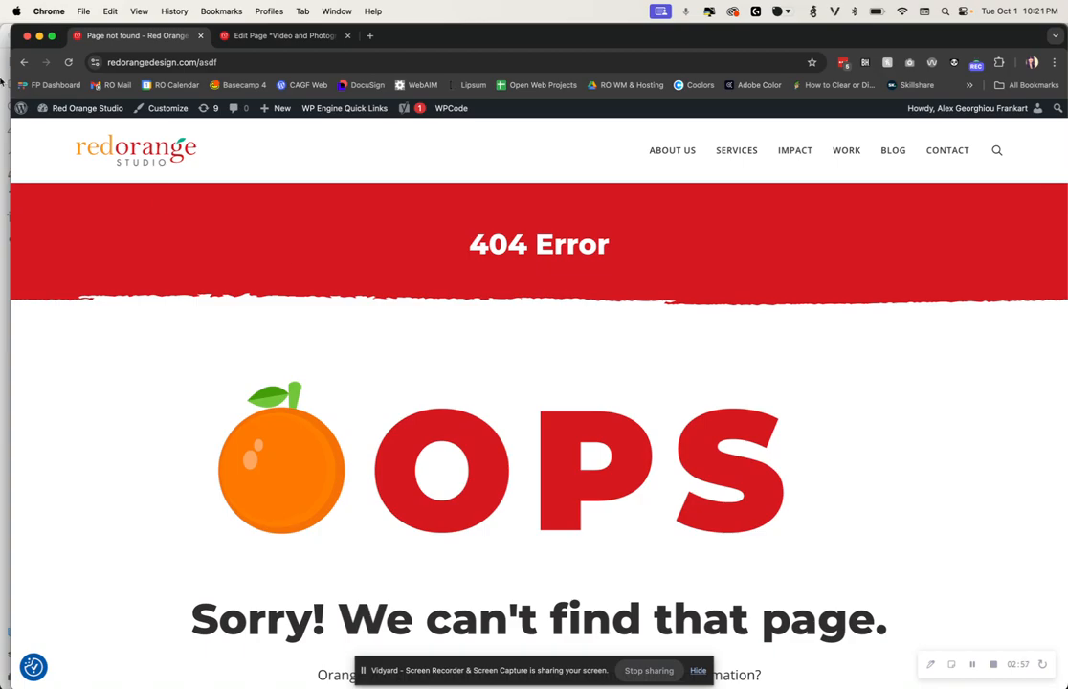
{"action": "left_click", "coordinate": [25, 62]}
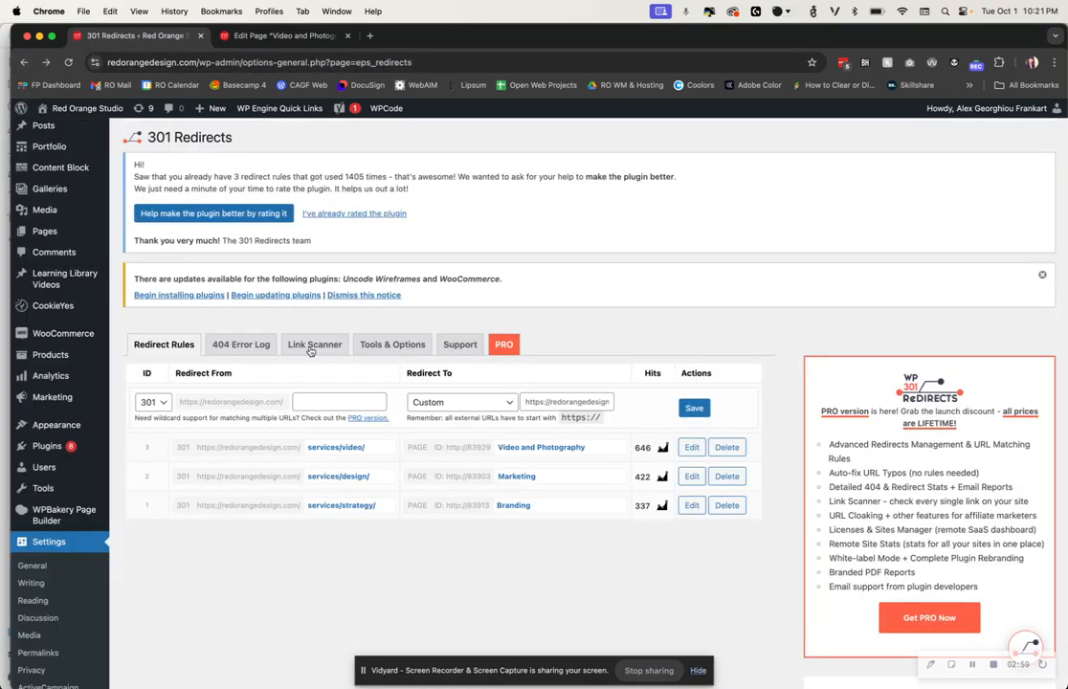
Step: Review the Video and Photography page's permalink slug in the page editor and cancel editing it
{"action": "left_click", "coordinate": [261, 36]}
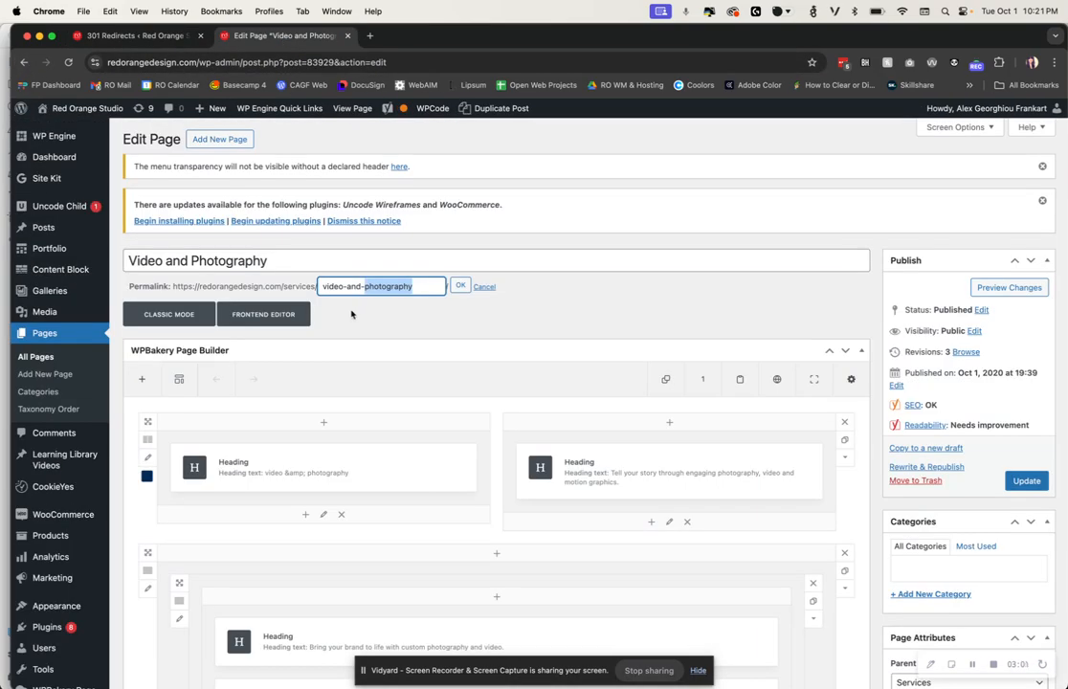
{"action": "left_click_drag", "start_coordinate": [282, 286], "coordinate": [488, 289]}
{"action": "left_click", "coordinate": [485, 287]}
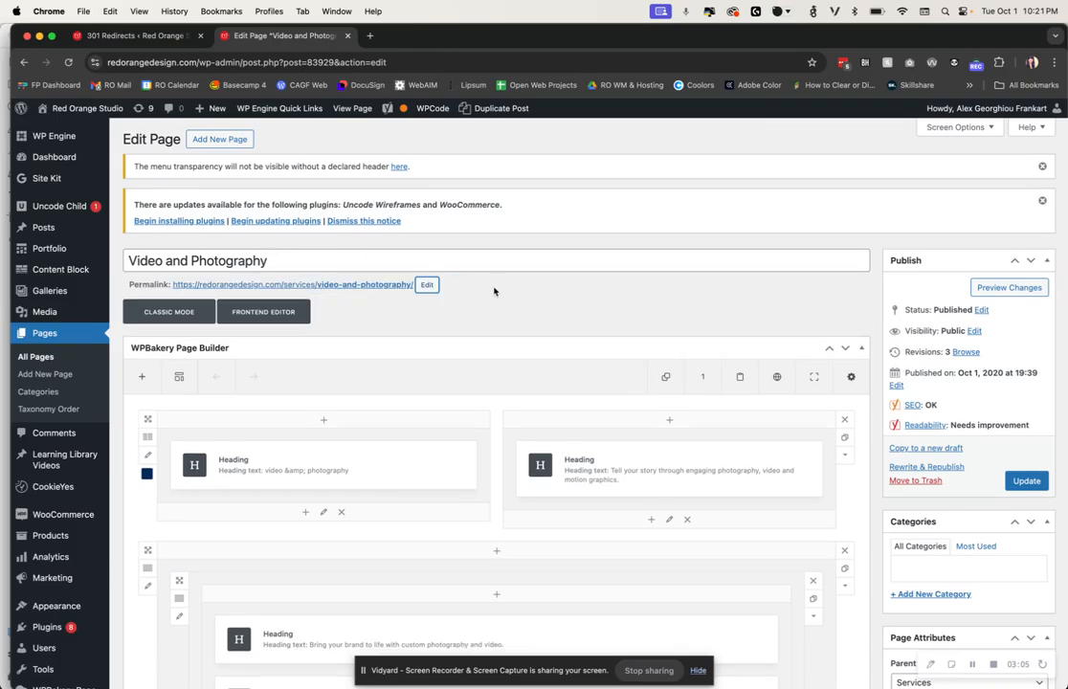
{"action": "left_click", "coordinate": [429, 287]}
{"action": "triple_click", "coordinate": [333, 286]}
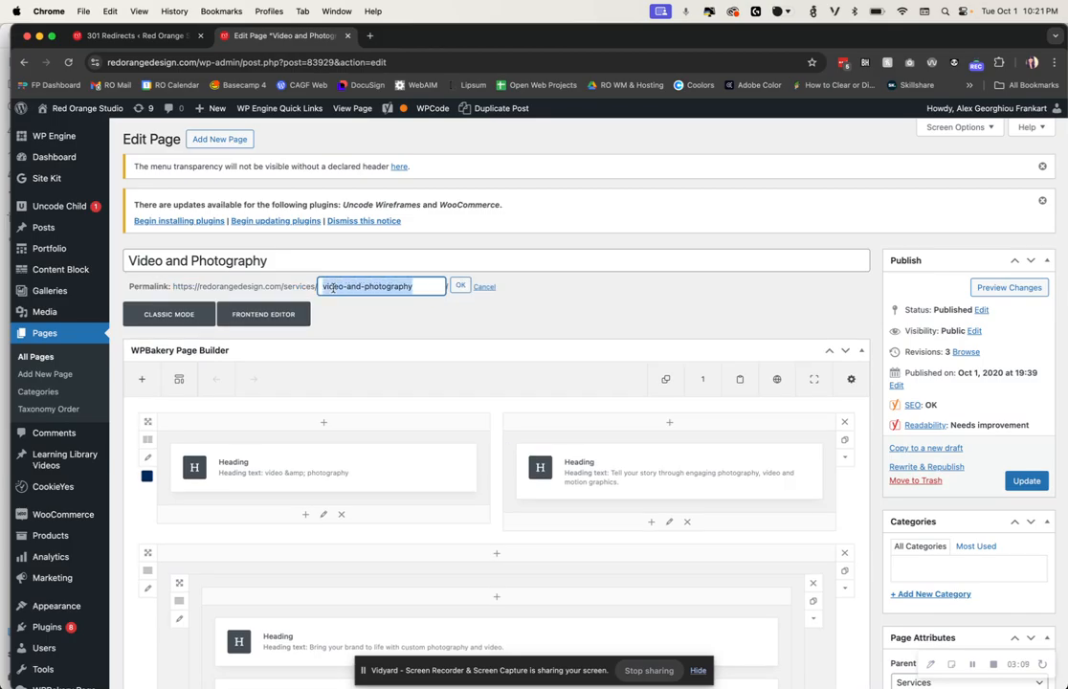
{"action": "left_click", "coordinate": [405, 322]}
{"action": "left_click", "coordinate": [478, 288]}
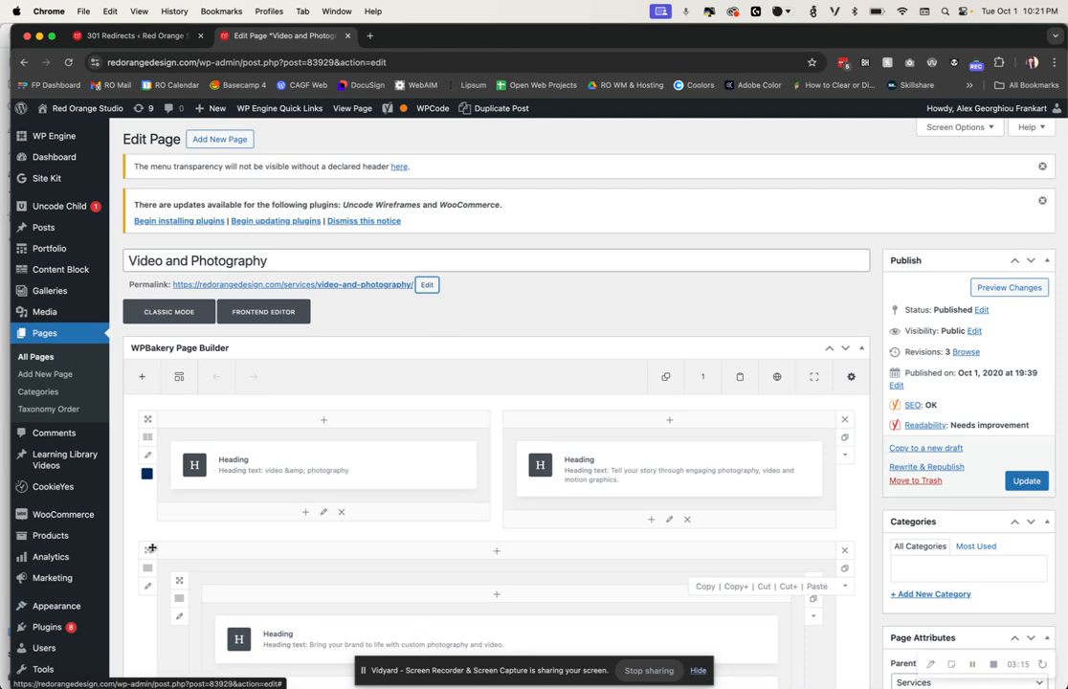
Step: Leave the page editor and open the 301 Redirects settings page from the WordPress admin
{"action": "left_click", "coordinate": [67, 635]}
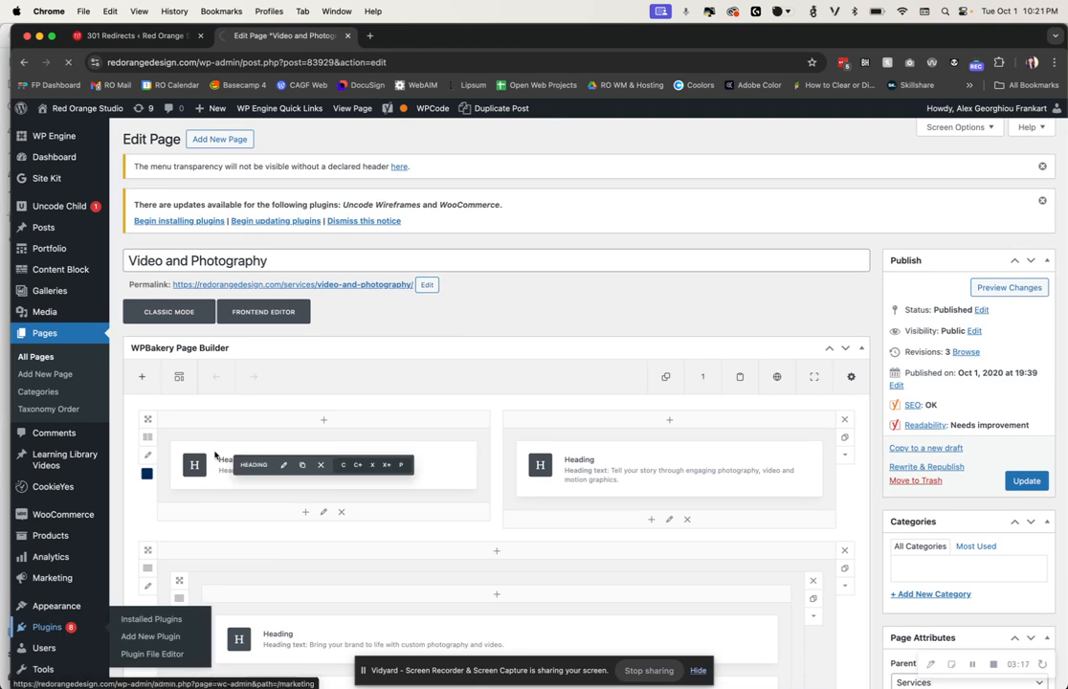
{"action": "scroll", "coordinate": [58, 613], "scroll_direction": "down", "scroll_amount": 3}
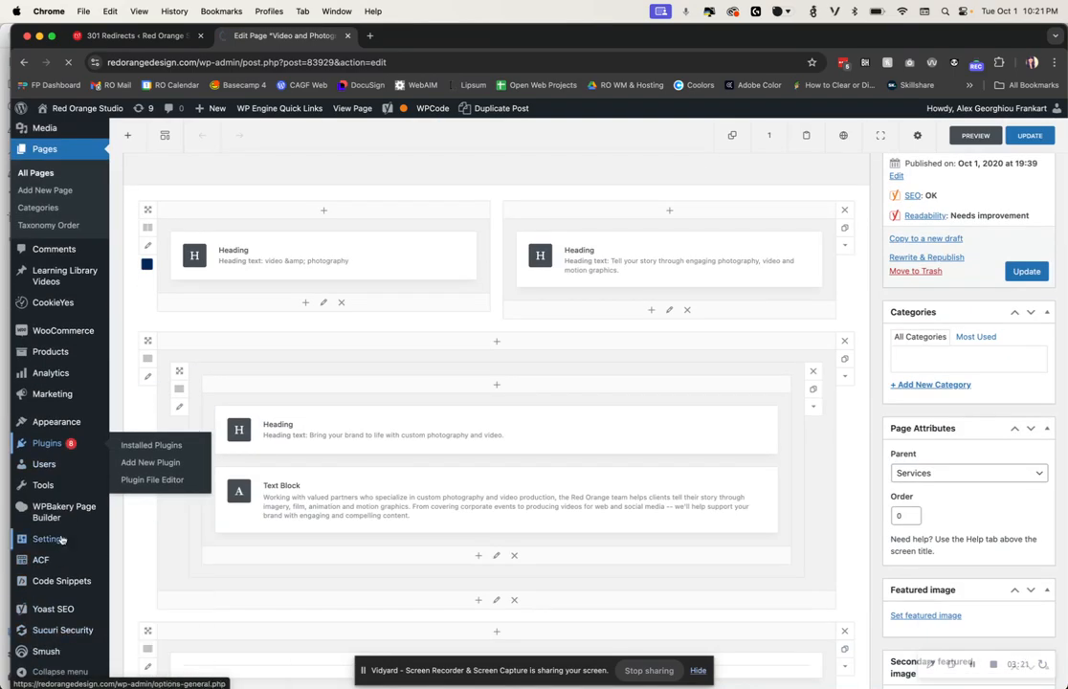
{"action": "mouse_move", "coordinate": [48, 540]}
{"action": "left_click", "coordinate": [144, 627]}
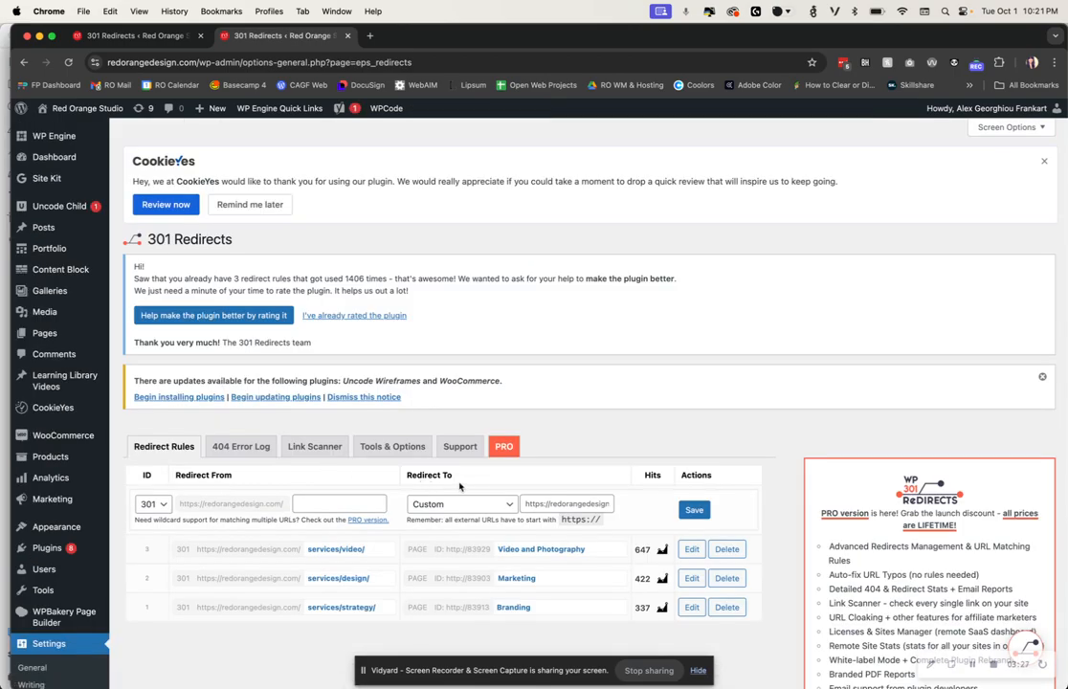
{"action": "left_click", "coordinate": [994, 665]}
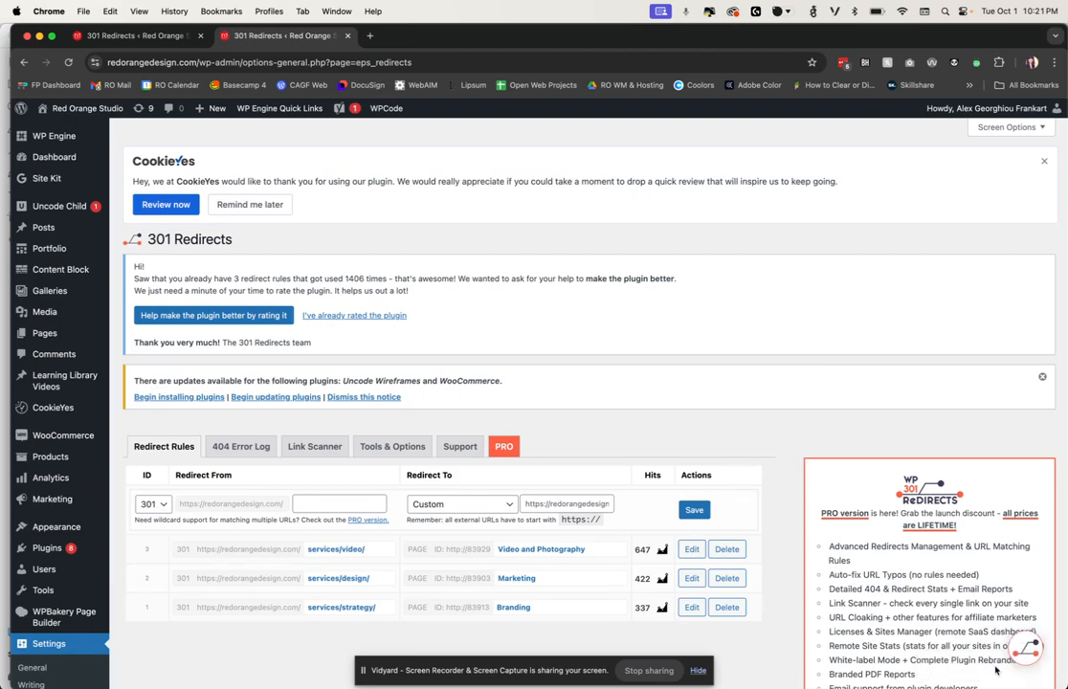